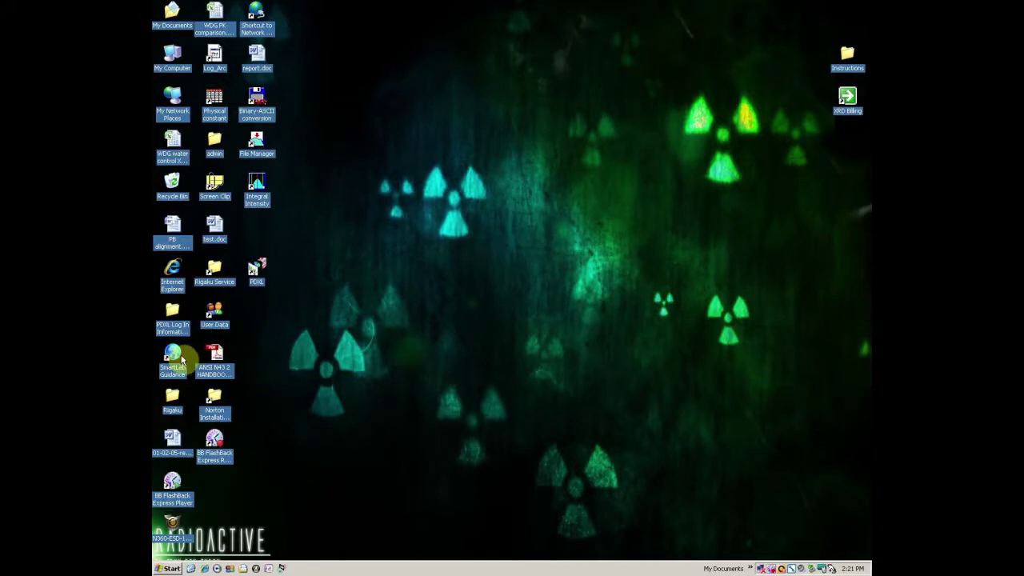
# Launch and log into SmartLab Guidance, load General (Bragg-Brentano focusing) without saving, and select Optics Alignment (BB).
pyautogui.doubleClick(173, 359)
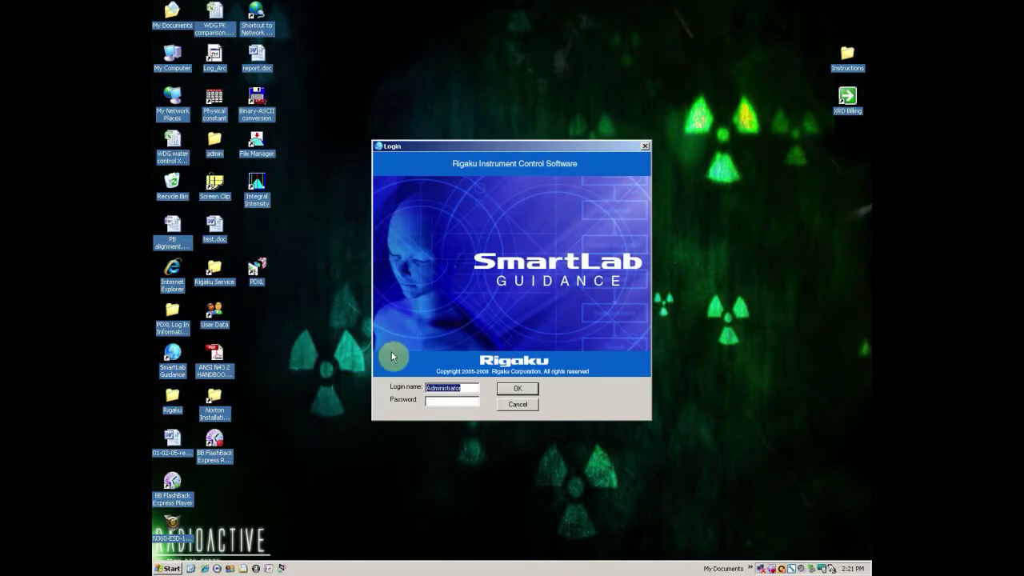
pyautogui.click(512, 389)
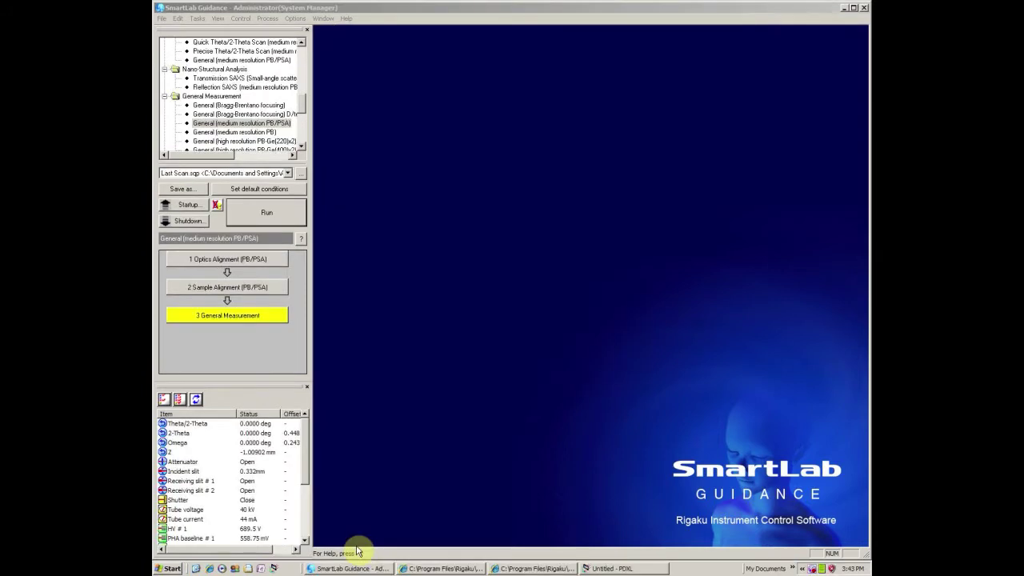
pyautogui.click(260, 104)
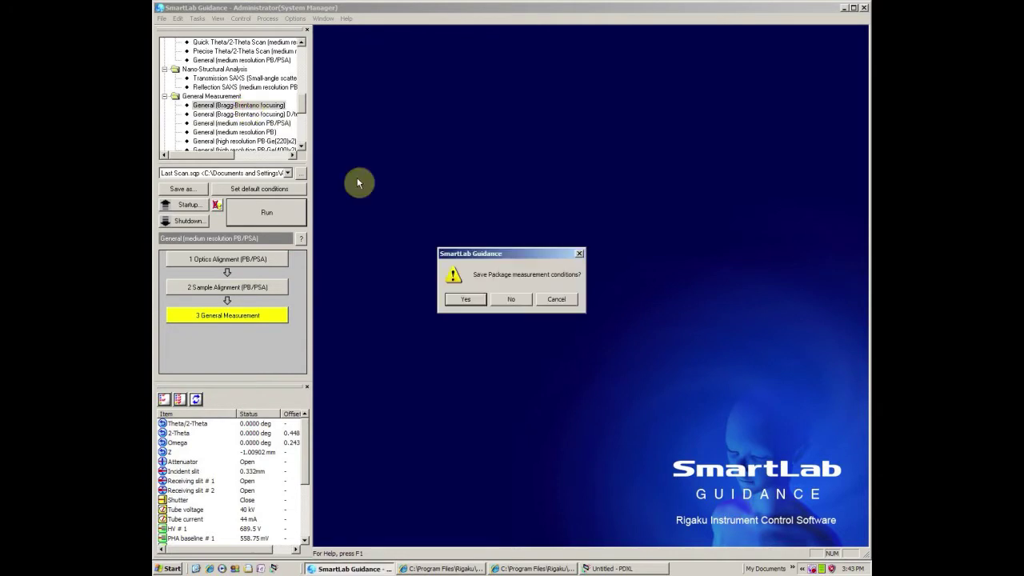
pyautogui.click(512, 300)
pyautogui.click(258, 264)
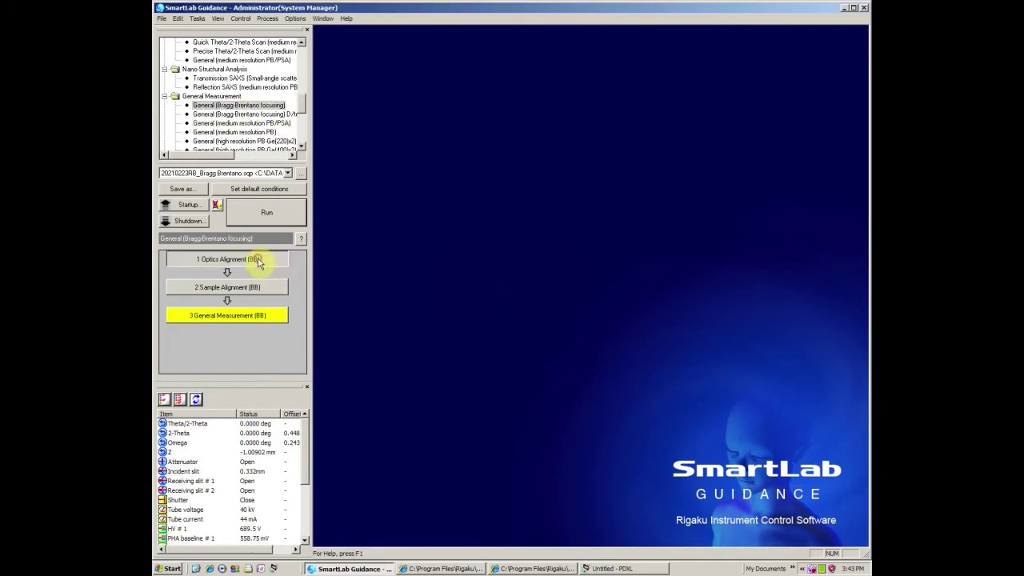
# Execute the Optics Alignment (BB) and acknowledge the prepare-to-change-optics message.
pyautogui.click(258, 264)
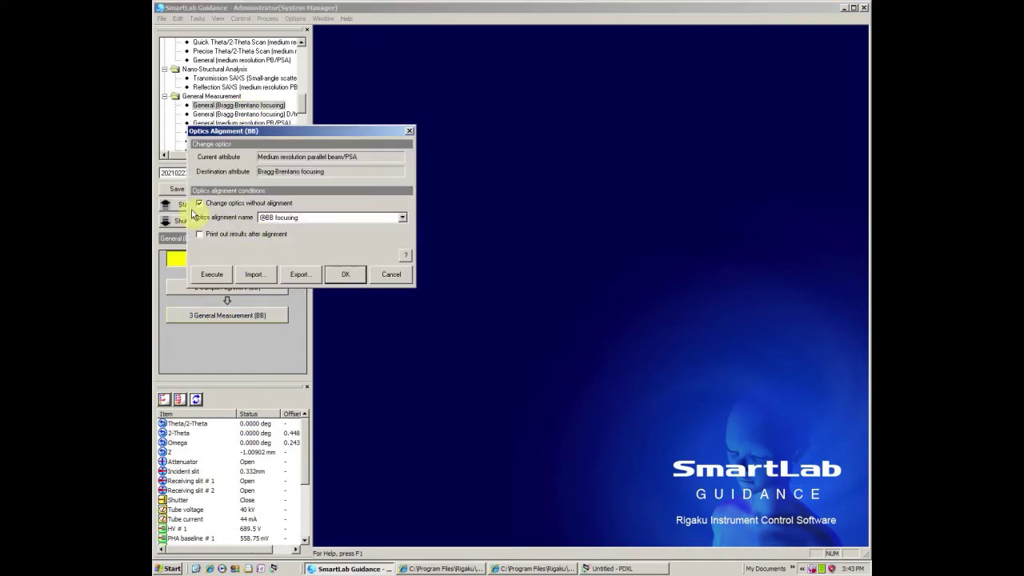
pyautogui.click(211, 277)
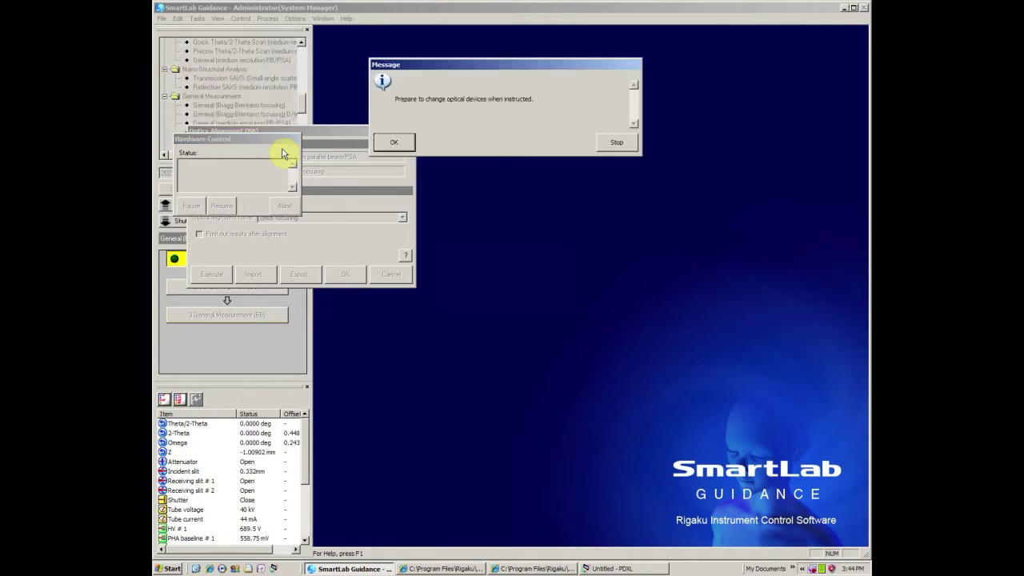
pyautogui.click(396, 143)
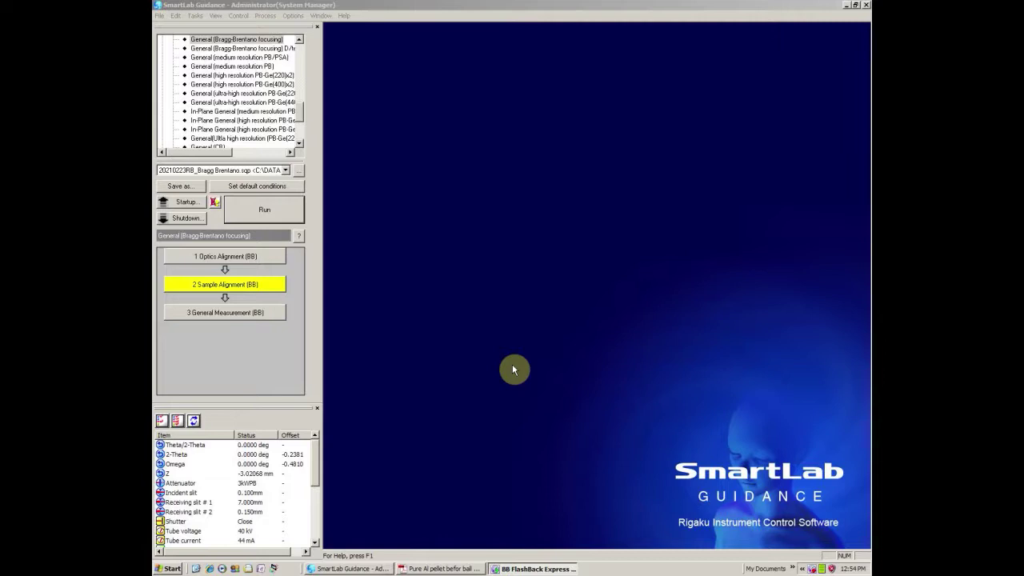
# Run Sample Alignment (BB) as a curved-sample Z scan, confirm both messages, and accept the Z profile.
pyautogui.click(227, 285)
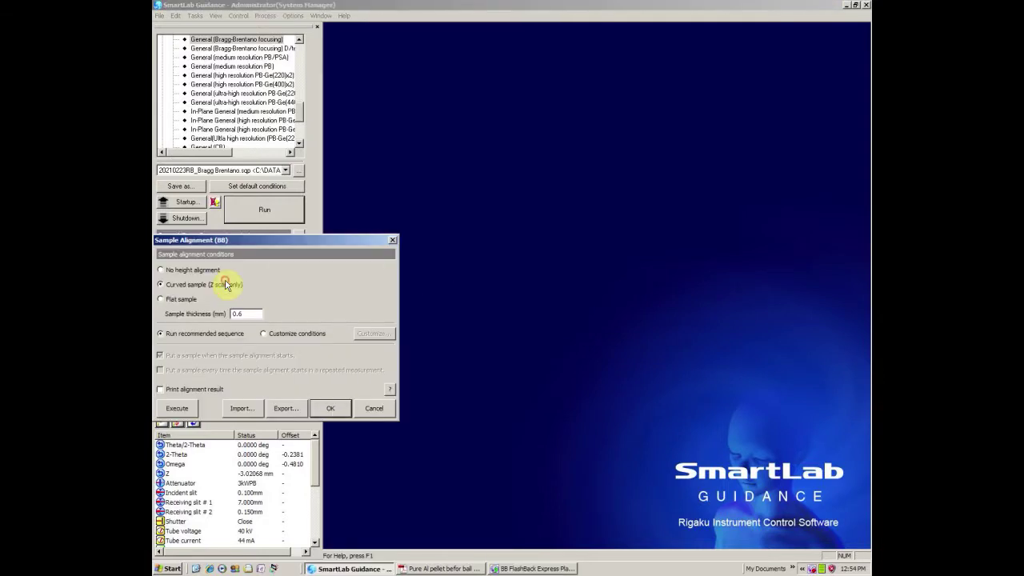
pyautogui.click(189, 408)
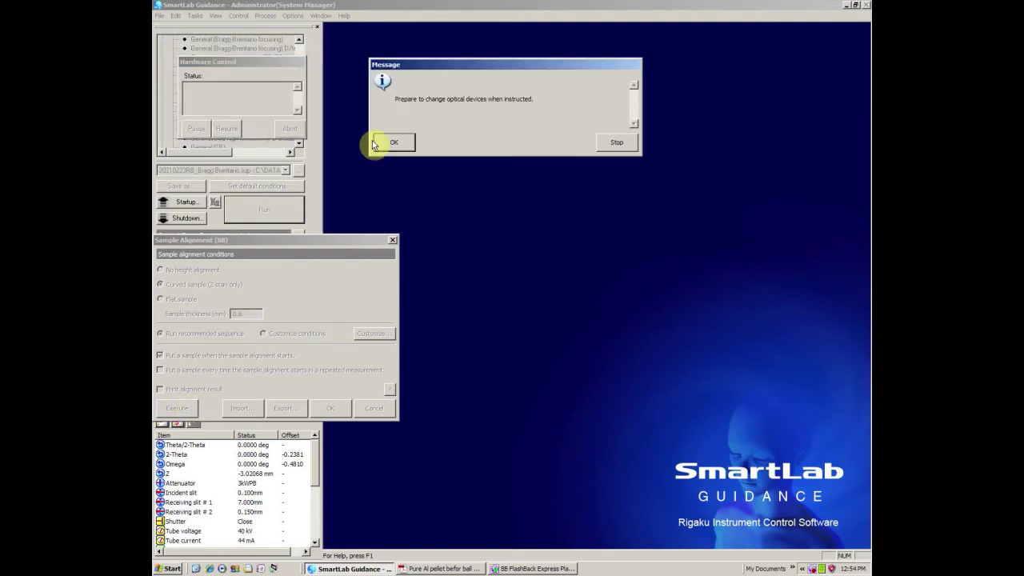
pyautogui.click(383, 142)
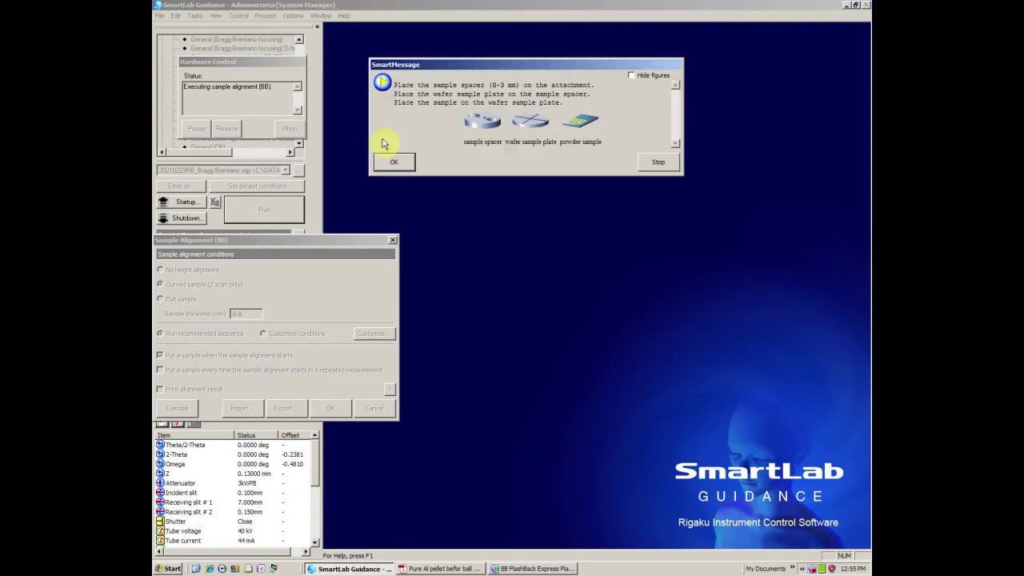
pyautogui.click(400, 169)
pyautogui.moveTo(332, 242); pyautogui.dragTo(254, 240)
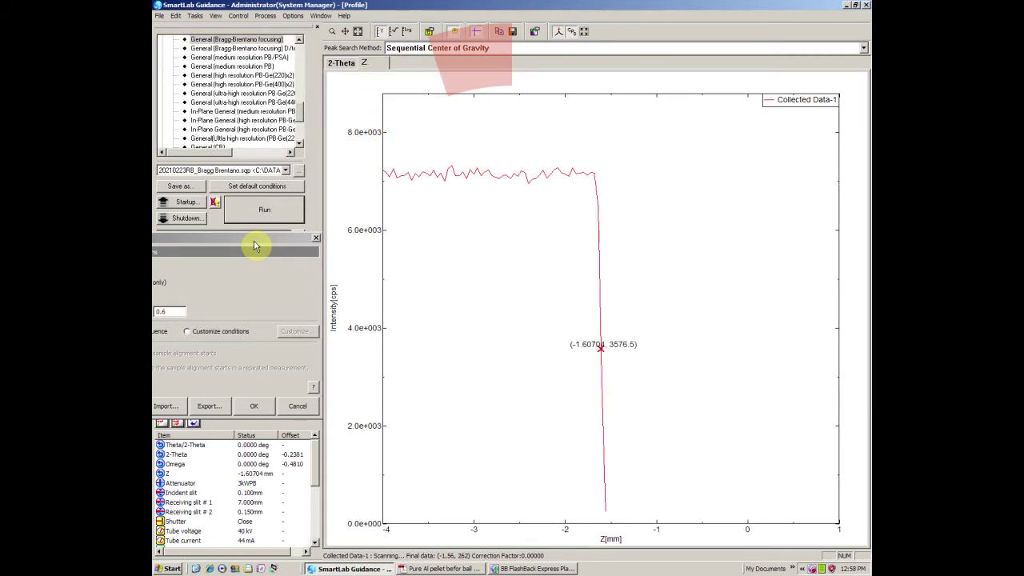
pyautogui.click(254, 406)
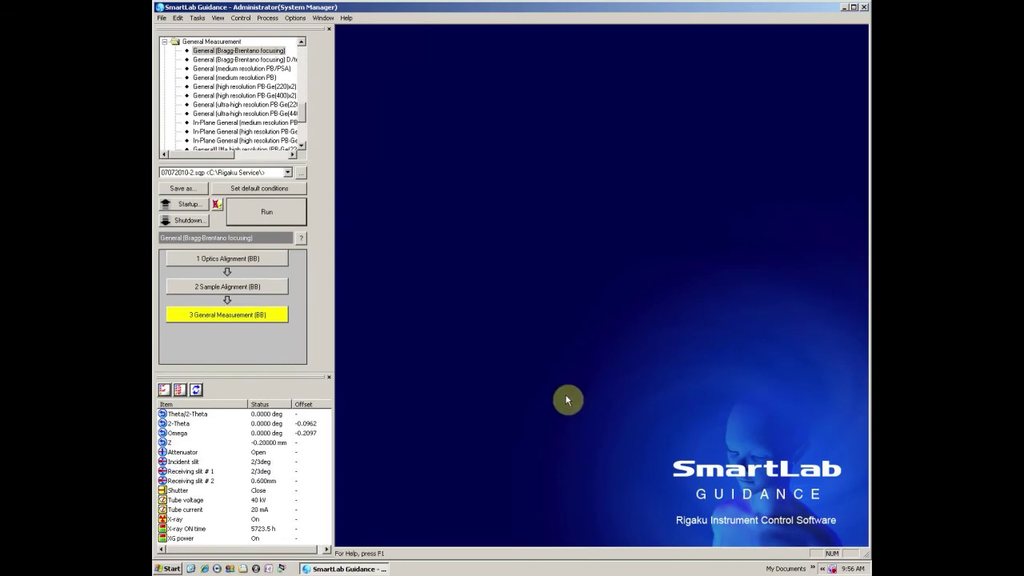
# In the General Measurement (BB) conditions, replace the old sample name 1-01-08.
pyautogui.click(232, 316)
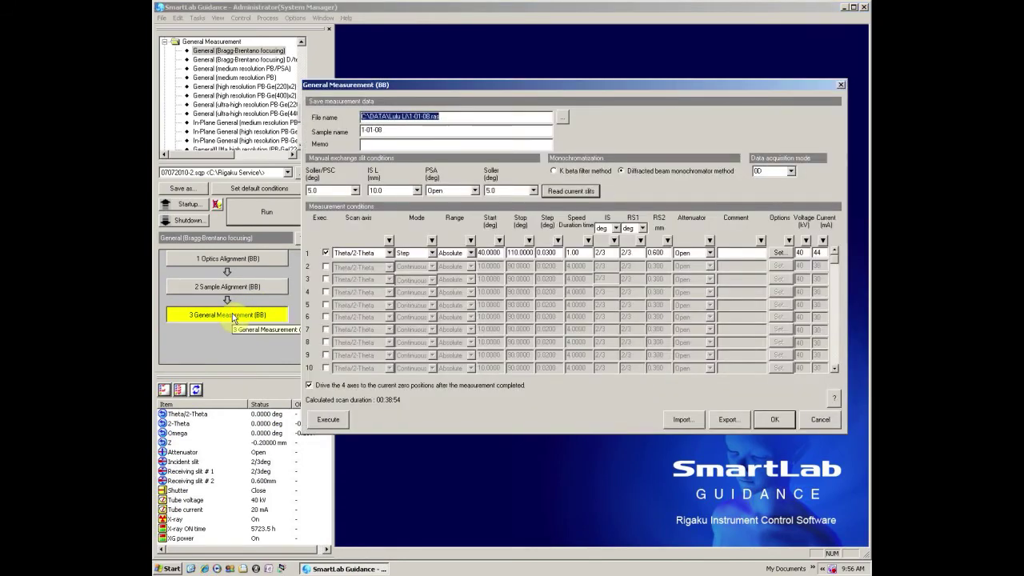
pyautogui.moveTo(390, 130); pyautogui.dragTo(309, 133)
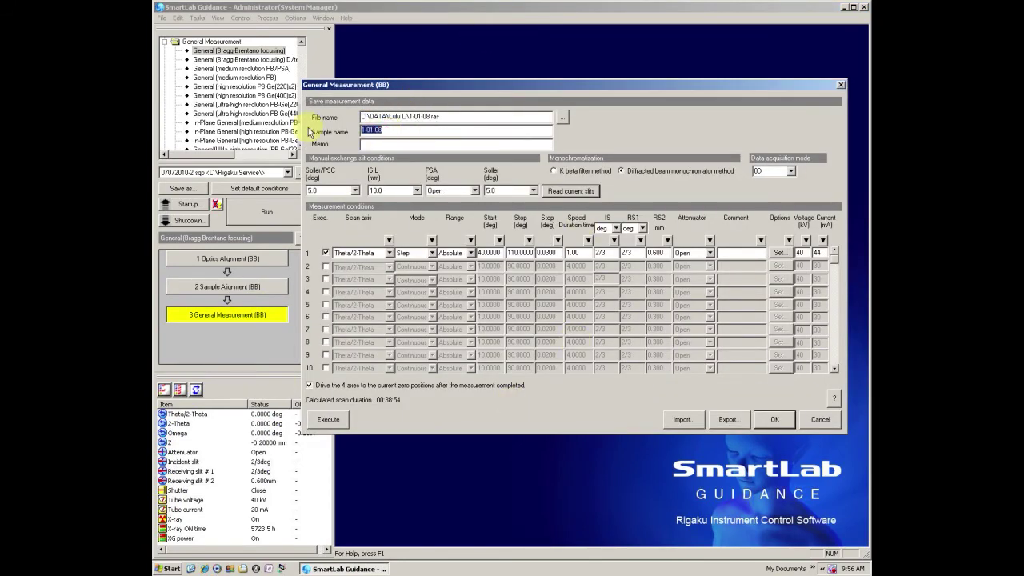
pyautogui.press('Delete')
pyautogui.write('Sample info if needed')
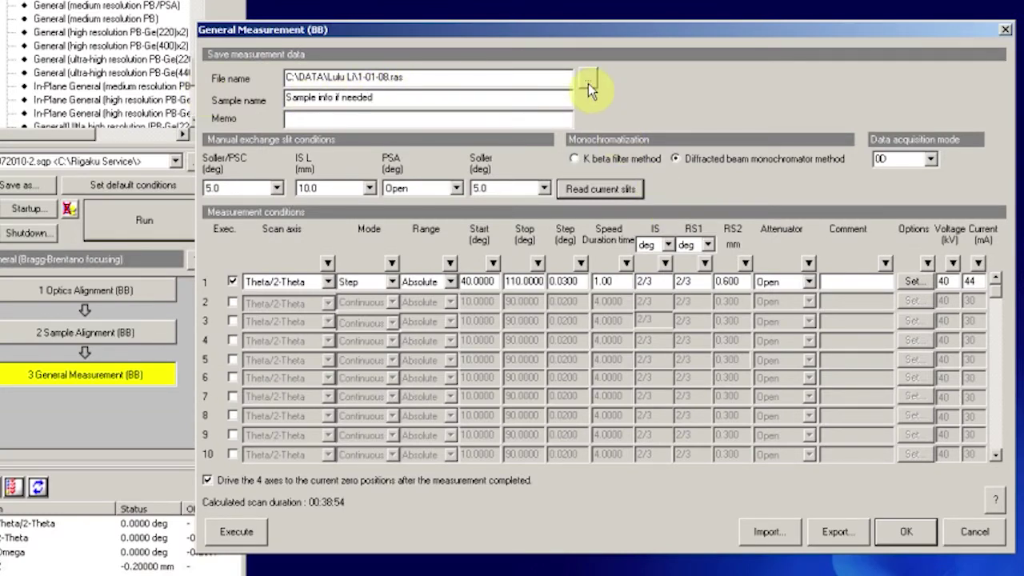
# Browse to the Roberto folder under DATA and enter Test2 as the file name.
pyautogui.click(589, 80)
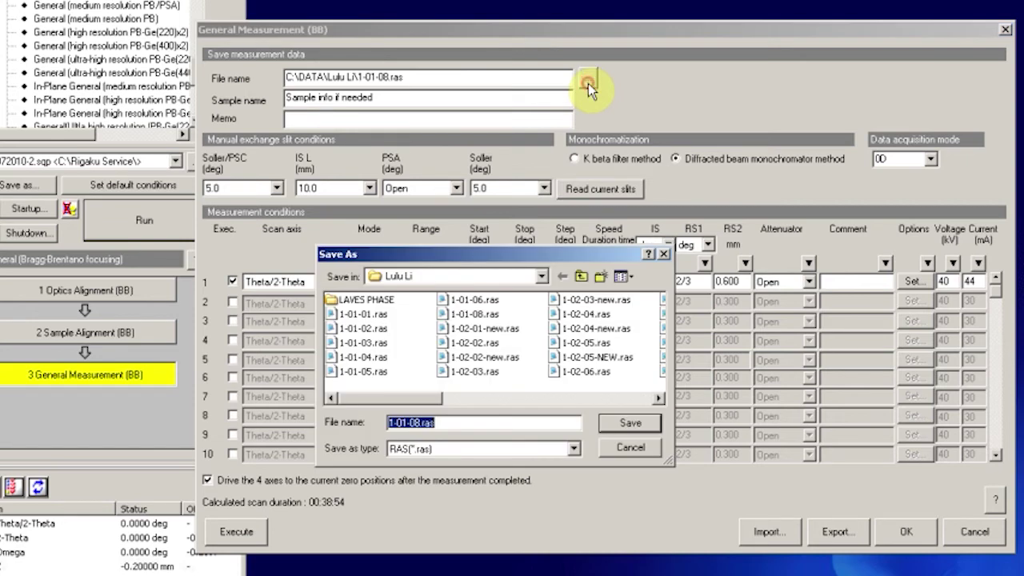
pyautogui.click(581, 276)
pyautogui.moveTo(612, 400); pyautogui.dragTo(612, 399)
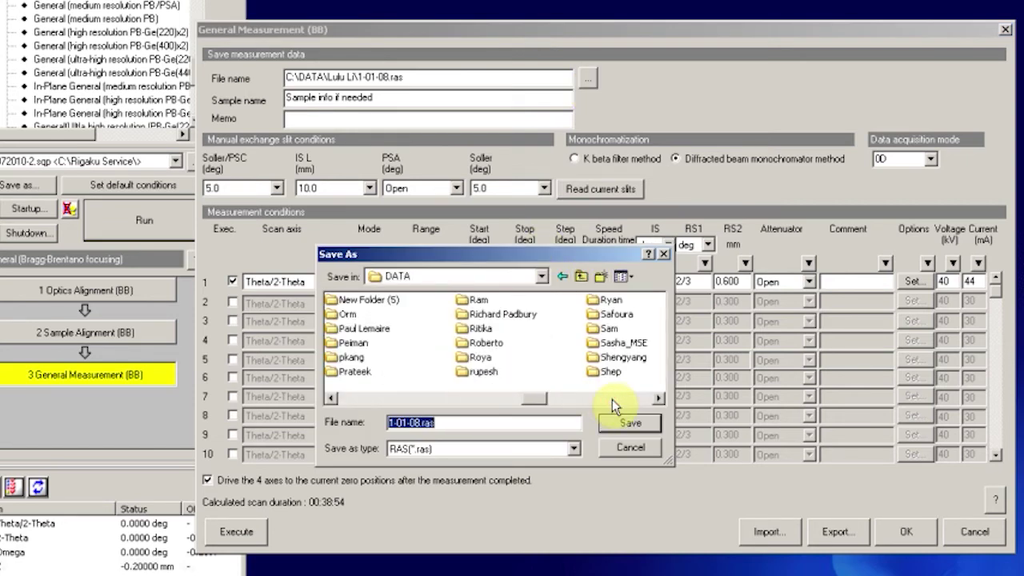
pyautogui.click(486, 342)
pyautogui.click(630, 423)
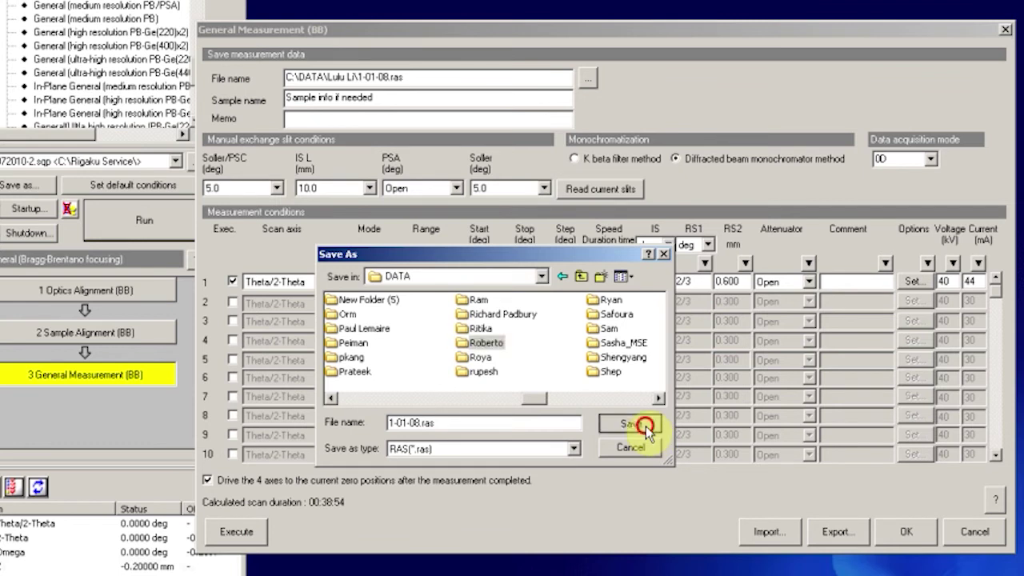
pyautogui.write('T')
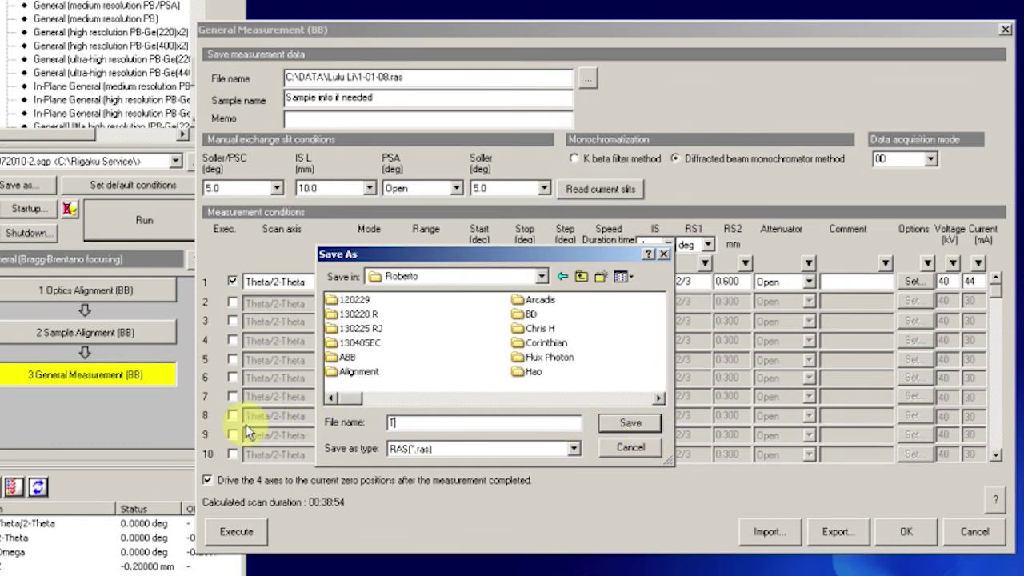
pyautogui.write('est2')
# Save as Roberto\Test2.ras, keep row 1 in Step mode, and set its start angle to 20°.
pyautogui.click(631, 423)
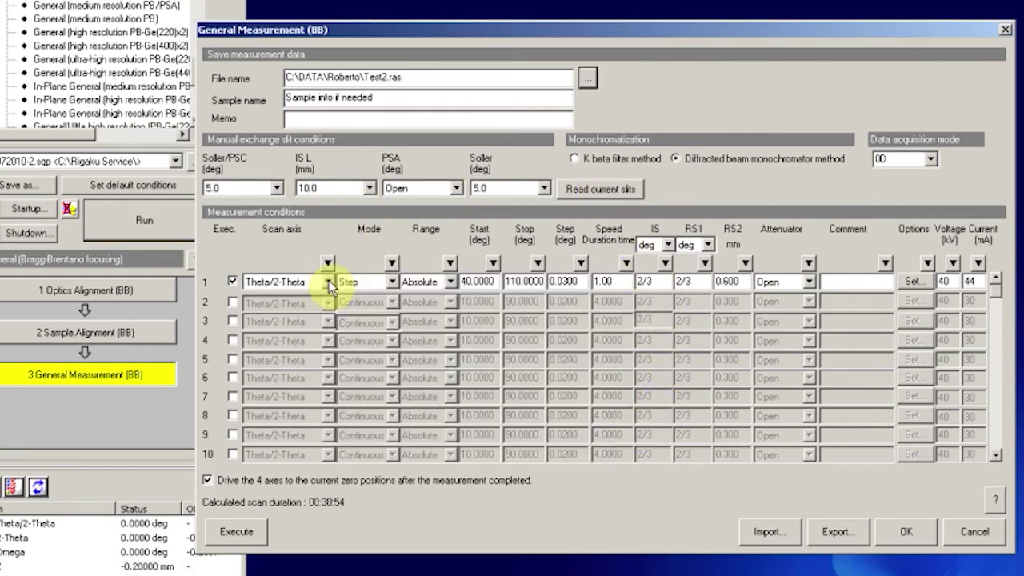
pyautogui.click(392, 281)
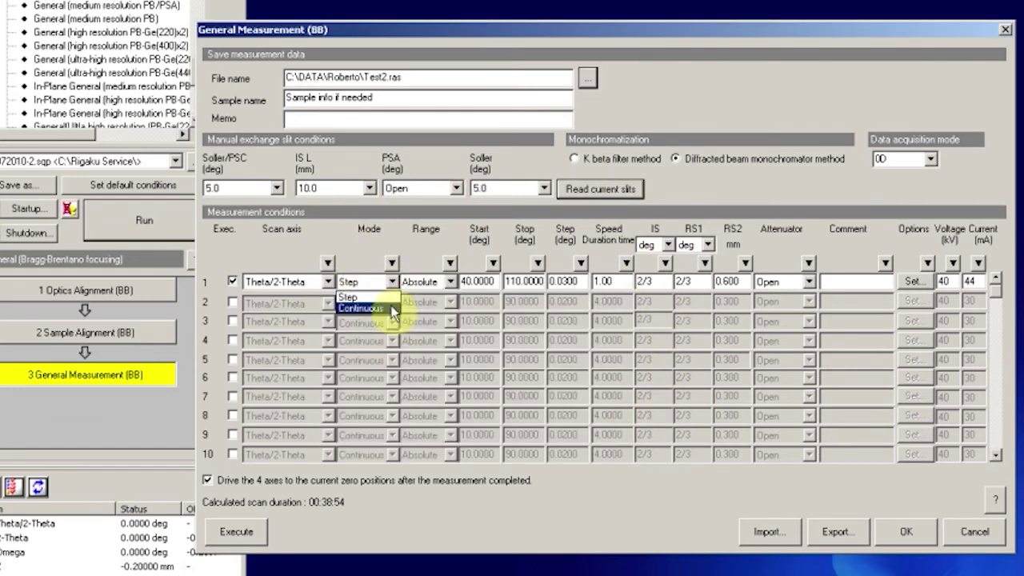
pyautogui.click(376, 298)
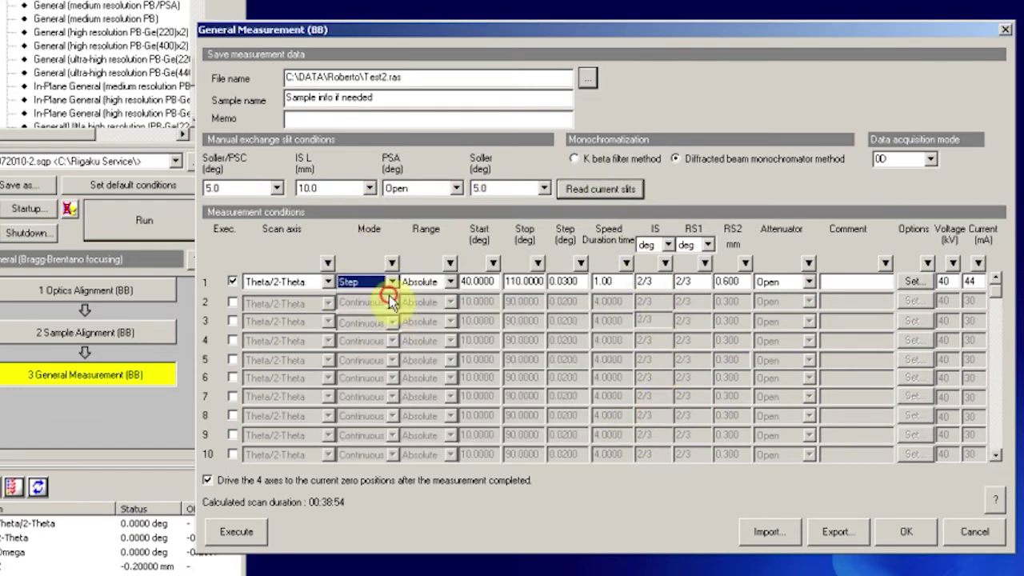
pyautogui.click(471, 282)
pyautogui.press('BackSpace')
pyautogui.write('2')
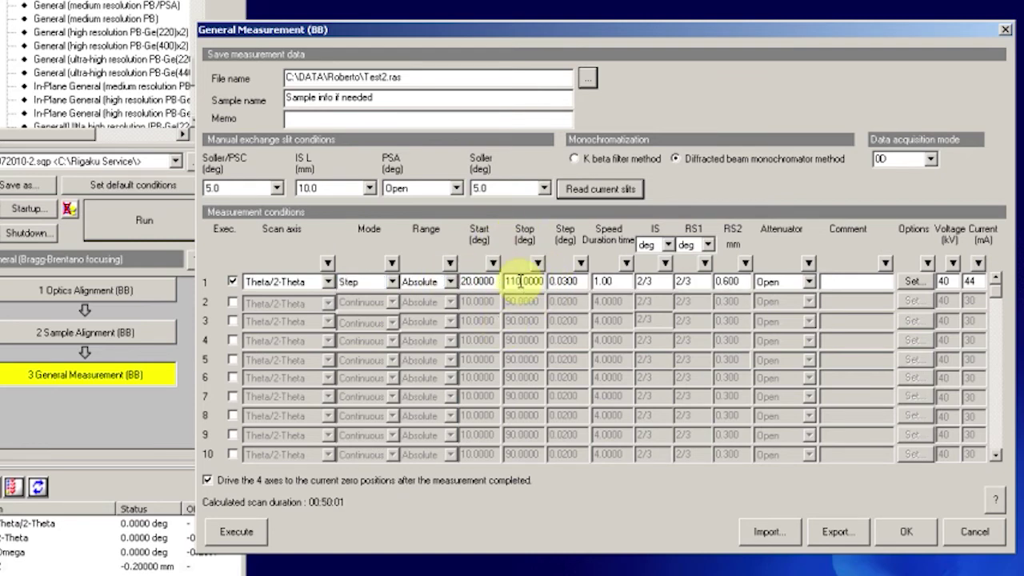
# Set row 1 stop angle to 80°, step 0.05°, and speed/duration 2.00 s.
pyautogui.doubleClick(520, 281)
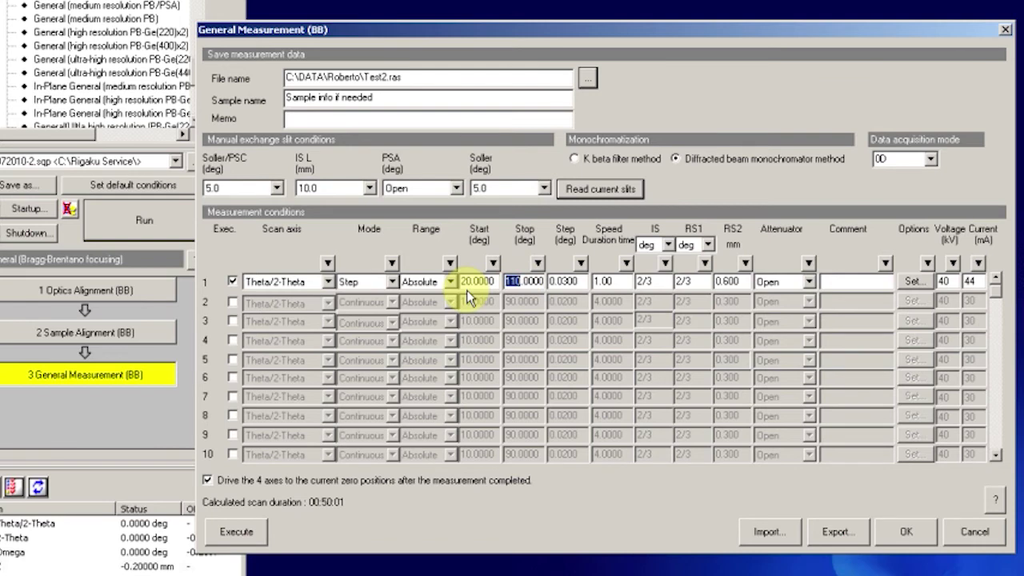
pyautogui.write('80')
pyautogui.click(576, 285)
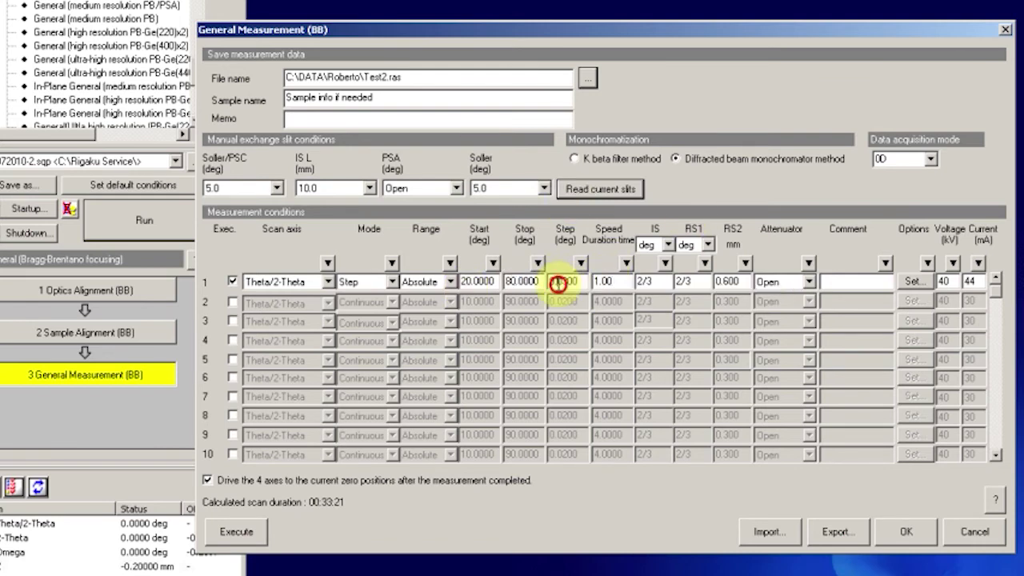
pyautogui.moveTo(559, 282); pyautogui.dragTo(587, 282)
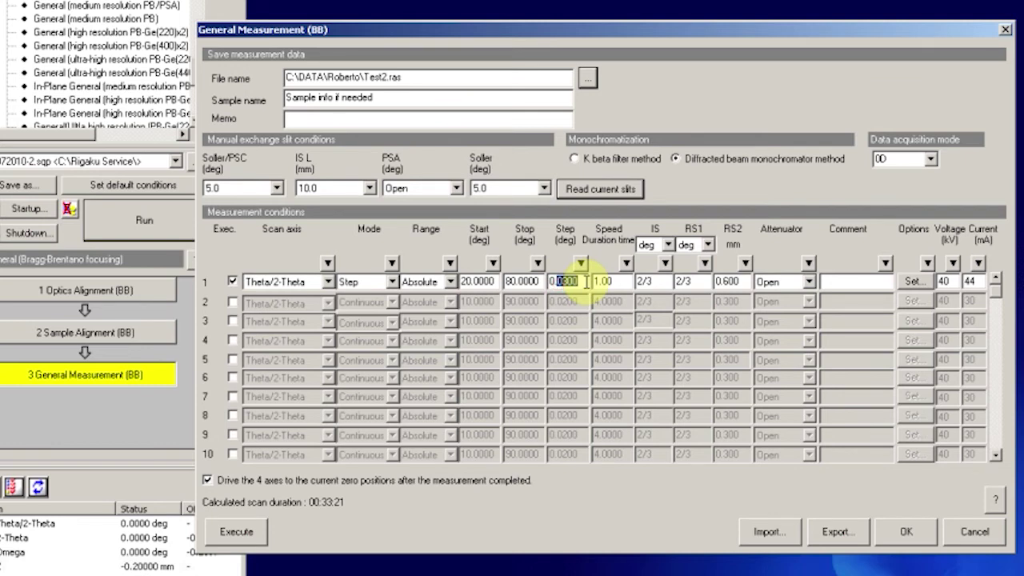
pyautogui.press('BackSpace')
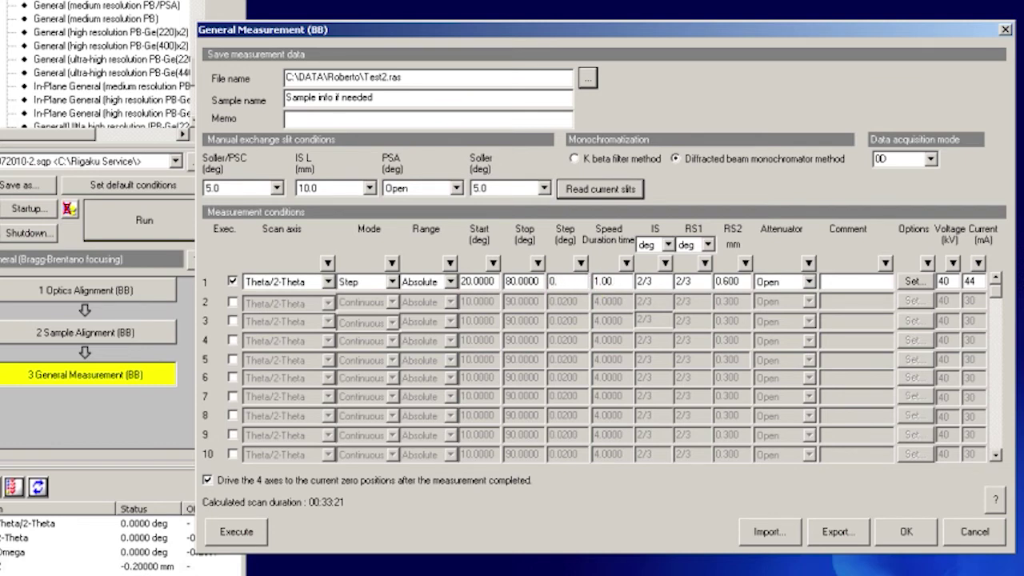
pyautogui.write('05')
pyautogui.click(601, 281)
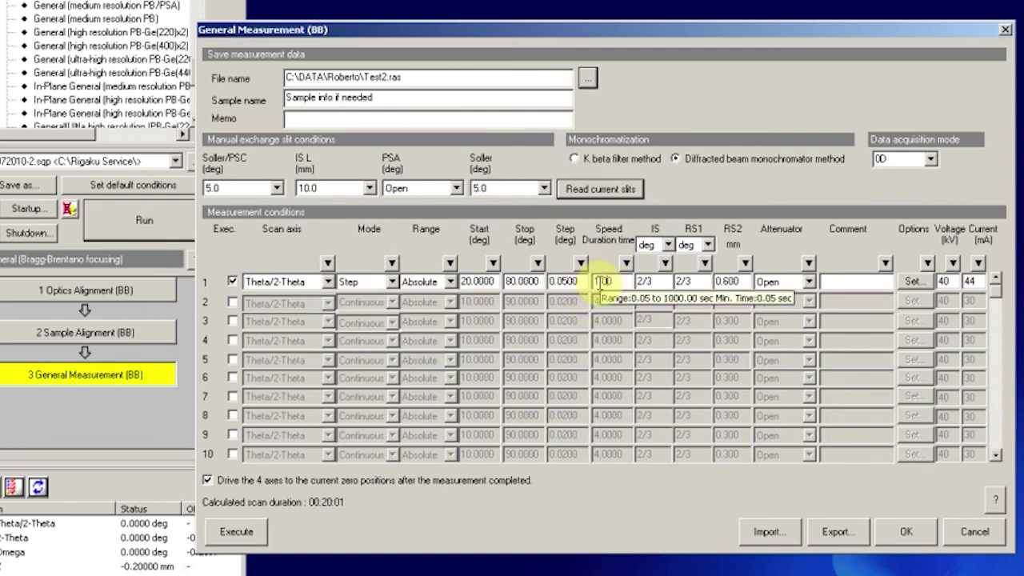
pyautogui.write('2')
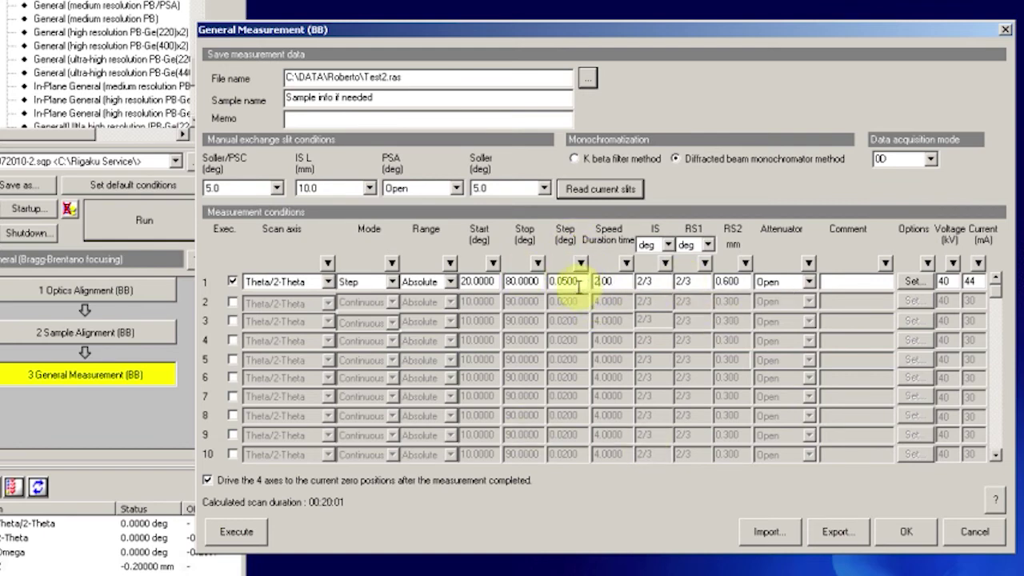
pyautogui.click(576, 283)
# Accept the conditions and run from the General Measurement part, acknowledging the optics notice.
pyautogui.click(908, 532)
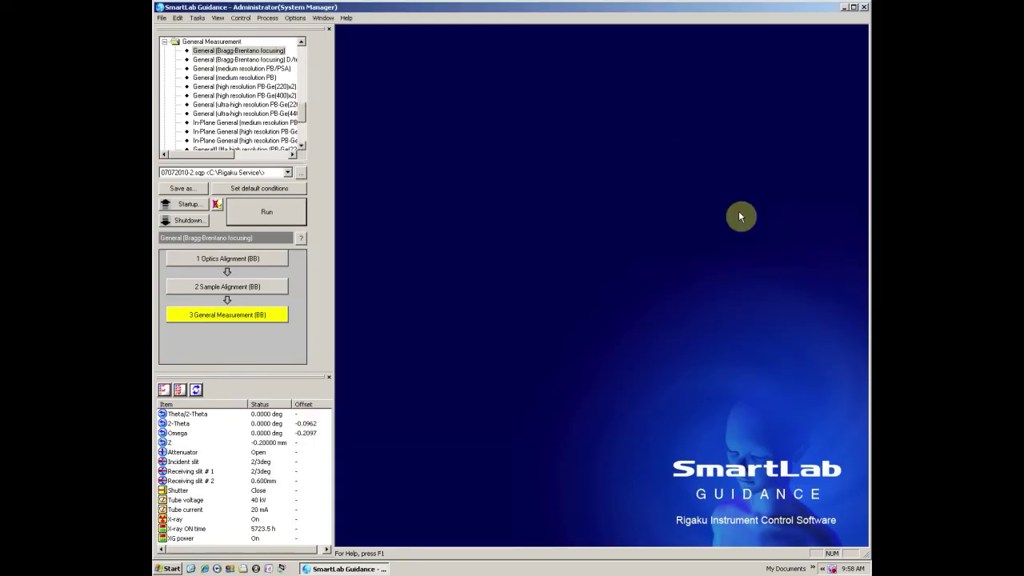
pyautogui.click(264, 212)
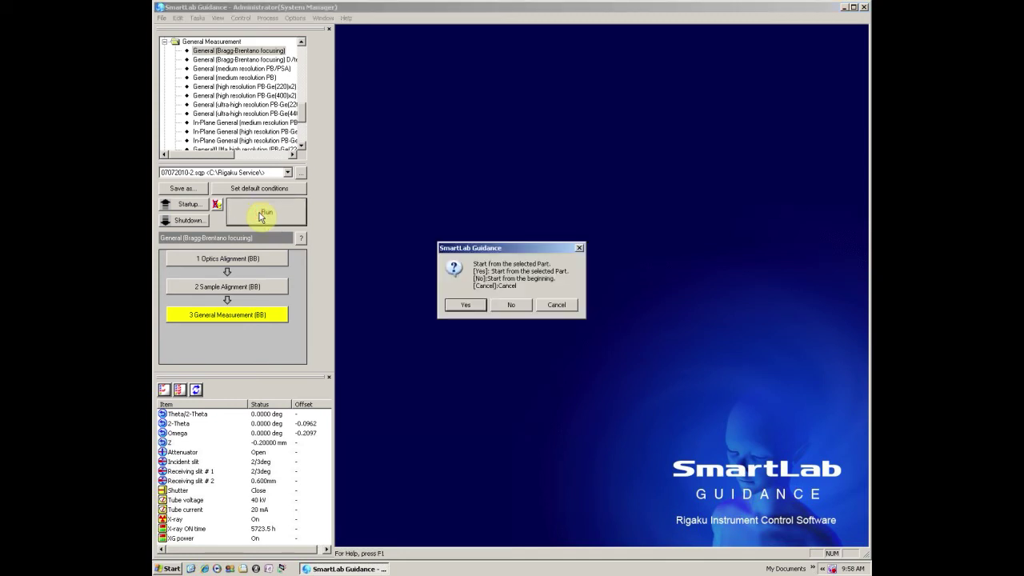
pyautogui.click(457, 306)
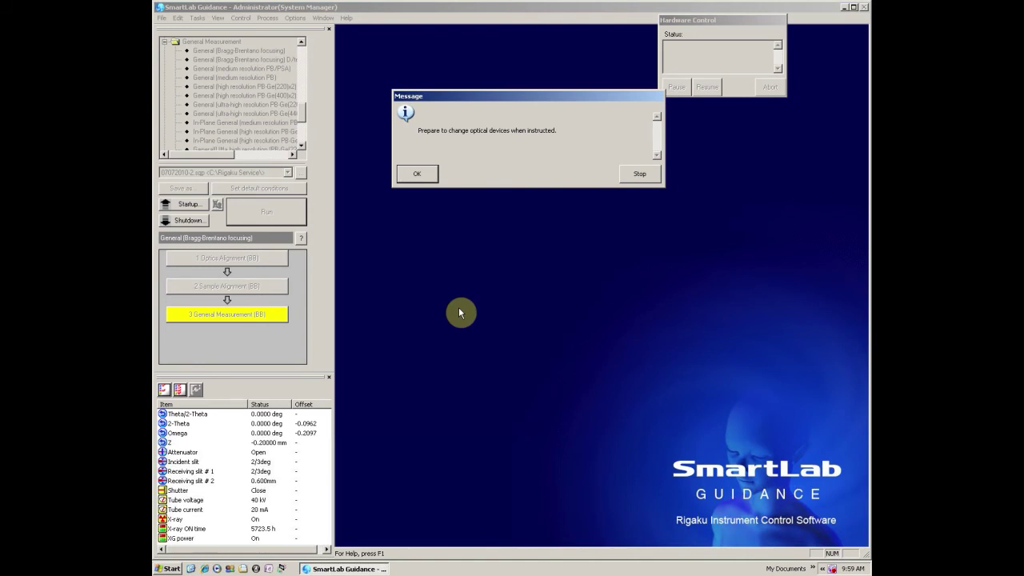
pyautogui.click(417, 174)
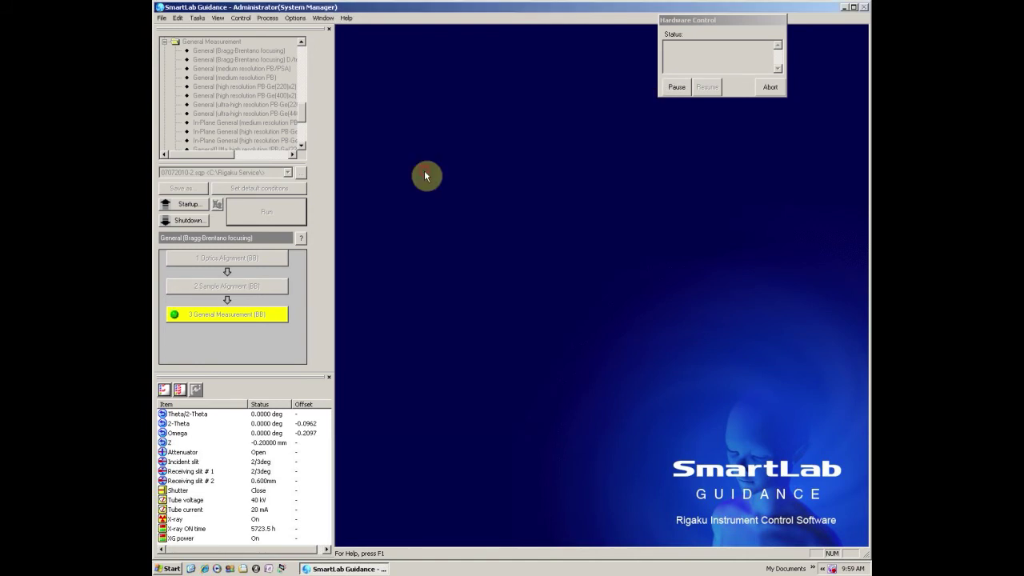